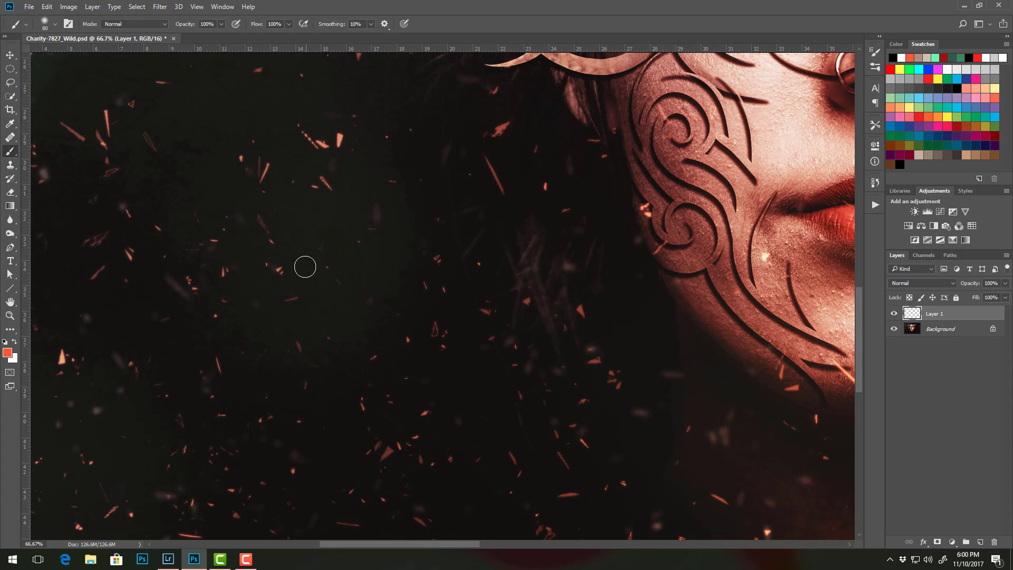
Zoom in, shrink the brush to 35 px and paint a curved orange test stroke on Layer 1
{"action": "key", "text": "ctrl+plus"}
{"action": "key", "text": "ctrl+plus"}
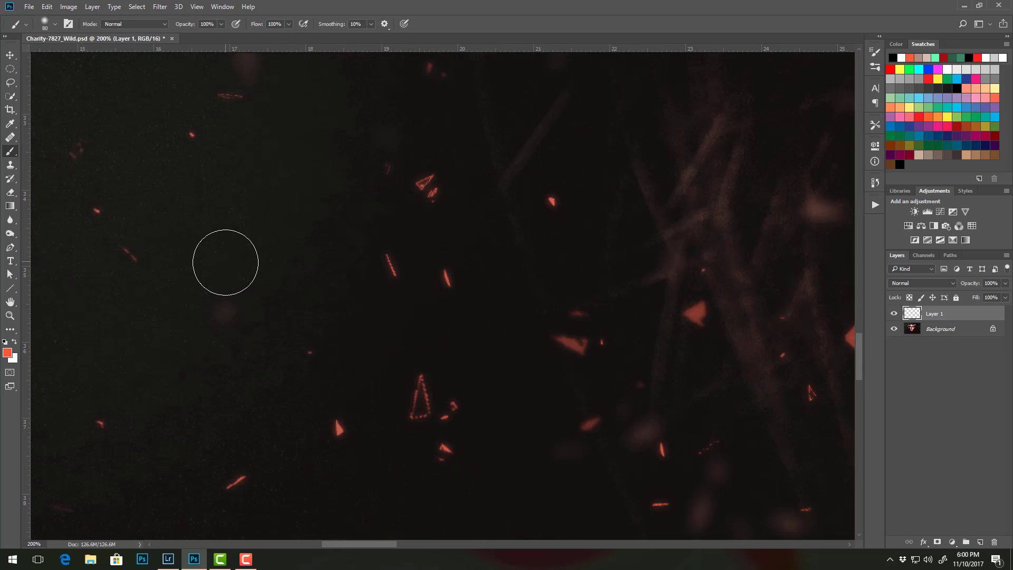
{"action": "key", "text": "bracketleft"}
{"action": "key", "text": "bracketleft"}
{"action": "key", "text": "bracketleft"}
{"action": "key", "text": "bracketleft"}
{"action": "key", "text": "bracketleft"}
{"action": "key", "text": "bracketleft"}
{"action": "mouse_move", "coordinate": [148, 228]}
{"action": "left_mouse_down"}
{"action": "mouse_move", "coordinate": [243, 233]}
{"action": "mouse_move", "coordinate": [358, 274]}
{"action": "mouse_move", "coordinate": [434, 283]}
{"action": "left_mouse_up"}
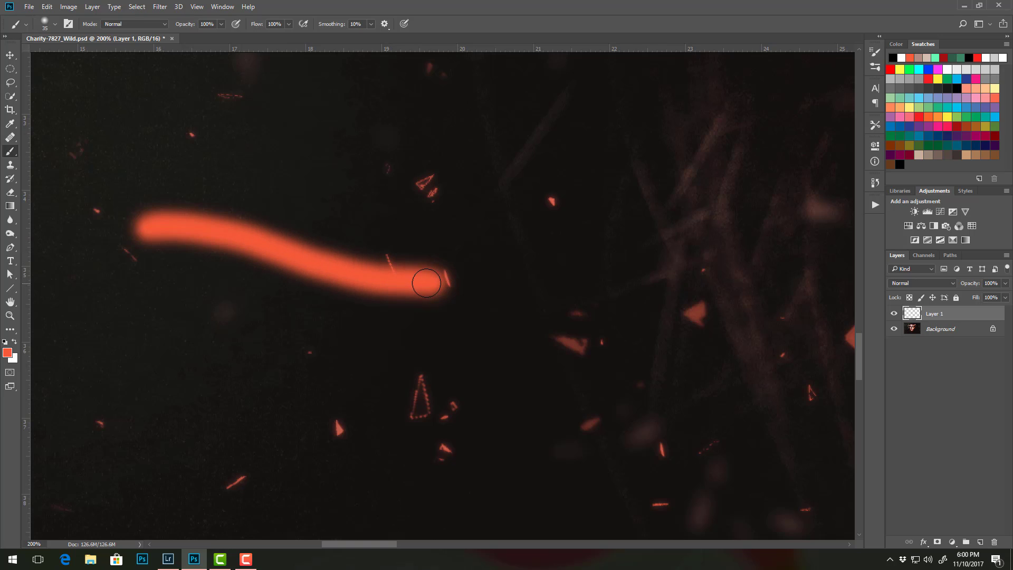
Swap colours so white paints, then paint a white test stroke and undo it
{"action": "left_click", "coordinate": [14, 342]}
{"action": "mouse_move", "coordinate": [181, 297]}
{"action": "left_mouse_down"}
{"action": "mouse_move", "coordinate": [317, 326]}
{"action": "mouse_move", "coordinate": [429, 328]}
{"action": "mouse_move", "coordinate": [477, 303]}
{"action": "mouse_move", "coordinate": [501, 271]}
{"action": "mouse_move", "coordinate": [527, 150]}
{"action": "left_mouse_up"}
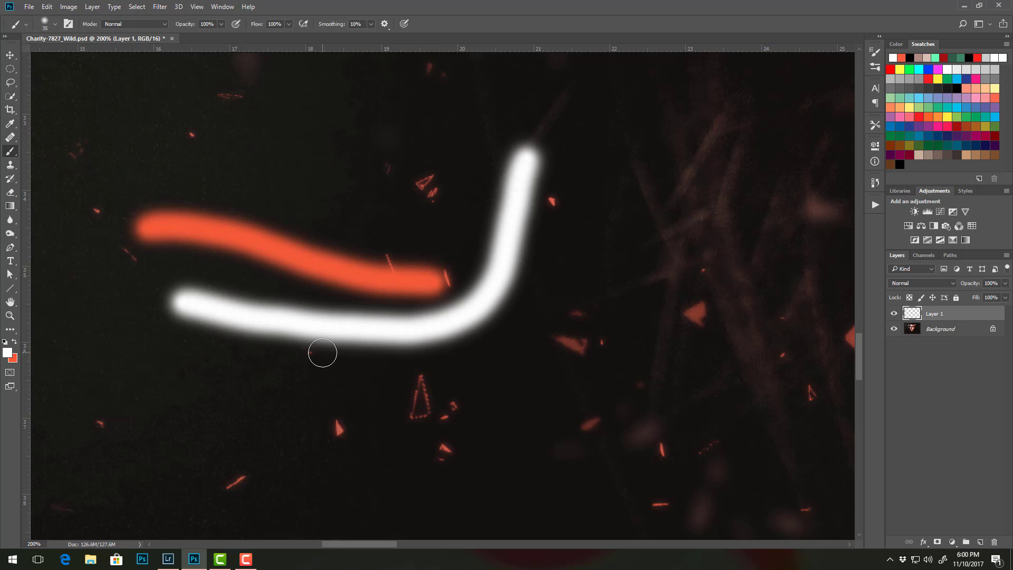
{"action": "key", "text": "ctrl+z"}
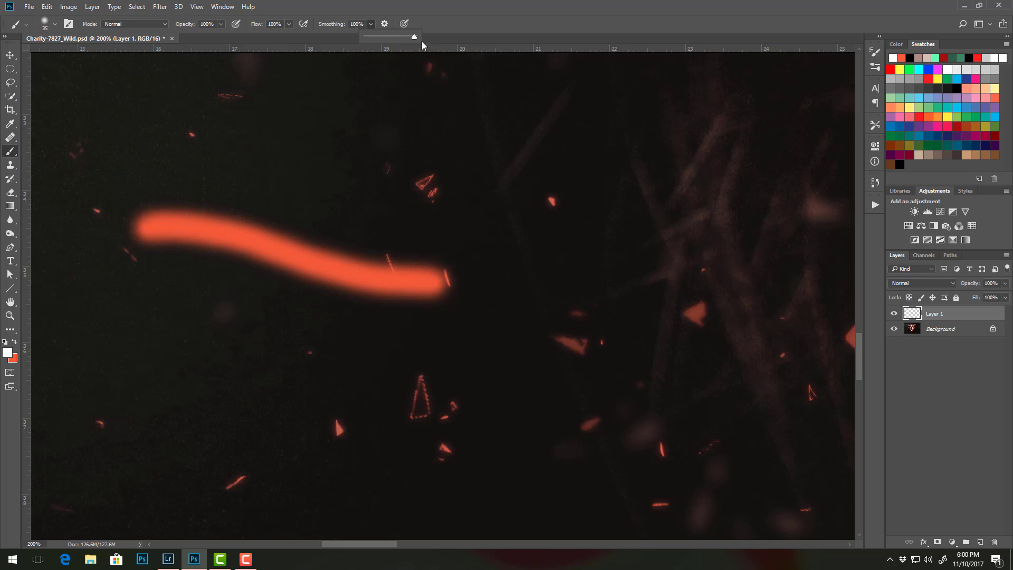
Paint a long white loop around the orange stroke with 100% smoothing
{"action": "mouse_move", "coordinate": [103, 331]}
{"action": "left_mouse_down"}
{"action": "mouse_move", "coordinate": [326, 352]}
{"action": "mouse_move", "coordinate": [399, 345]}
{"action": "mouse_move", "coordinate": [441, 321]}
{"action": "mouse_move", "coordinate": [524, 202]}
{"action": "mouse_move", "coordinate": [564, 170]}
{"action": "mouse_move", "coordinate": [603, 165]}
{"action": "mouse_move", "coordinate": [646, 177]}
{"action": "mouse_move", "coordinate": [678, 205]}
{"action": "mouse_move", "coordinate": [692, 310]}
{"action": "mouse_move", "coordinate": [654, 373]}
{"action": "mouse_move", "coordinate": [601, 408]}
{"action": "mouse_move", "coordinate": [505, 430]}
{"action": "mouse_move", "coordinate": [240, 425]}
{"action": "mouse_move", "coordinate": [163, 452]}
{"action": "mouse_move", "coordinate": [167, 499]}
{"action": "mouse_move", "coordinate": [219, 527]}
{"action": "mouse_move", "coordinate": [285, 531]}
{"action": "mouse_move", "coordinate": [382, 516]}
{"action": "mouse_move", "coordinate": [475, 484]}
{"action": "mouse_move", "coordinate": [660, 471]}
{"action": "mouse_move", "coordinate": [751, 410]}
{"action": "mouse_move", "coordinate": [778, 333]}
{"action": "mouse_move", "coordinate": [763, 226]}
{"action": "mouse_move", "coordinate": [704, 162]}
{"action": "mouse_move", "coordinate": [597, 126]}
{"action": "mouse_move", "coordinate": [487, 122]}
{"action": "mouse_move", "coordinate": [269, 160]}
{"action": "mouse_move", "coordinate": [105, 164]}
{"action": "mouse_move", "coordinate": [62, 214]}
{"action": "mouse_move", "coordinate": [43, 265]}
{"action": "mouse_move", "coordinate": [47, 318]}
{"action": "mouse_move", "coordinate": [134, 334]}
{"action": "left_mouse_up"}
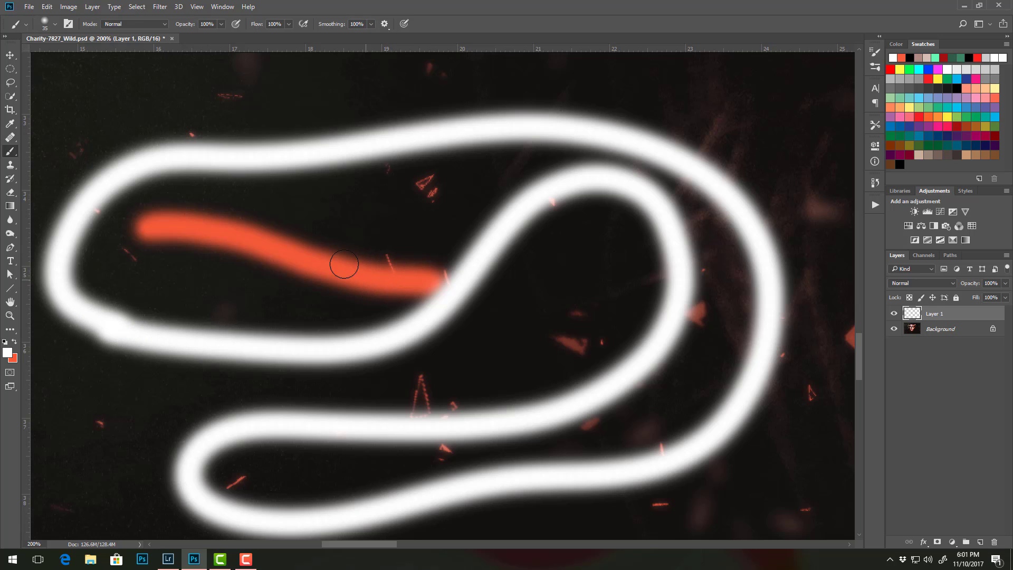
Drag the Smoothing slider to 0% and paint a shaky white stroke over the loop
{"action": "left_click", "coordinate": [371, 24]}
{"action": "left_click_drag", "start_coordinate": [365, 39], "coordinate": [323, 38]}
{"action": "mouse_move", "coordinate": [278, 95]}
{"action": "left_mouse_down"}
{"action": "mouse_move", "coordinate": [443, 95]}
{"action": "mouse_move", "coordinate": [339, 166]}
{"action": "mouse_move", "coordinate": [340, 245]}
{"action": "mouse_move", "coordinate": [82, 470]}
{"action": "left_mouse_up"}
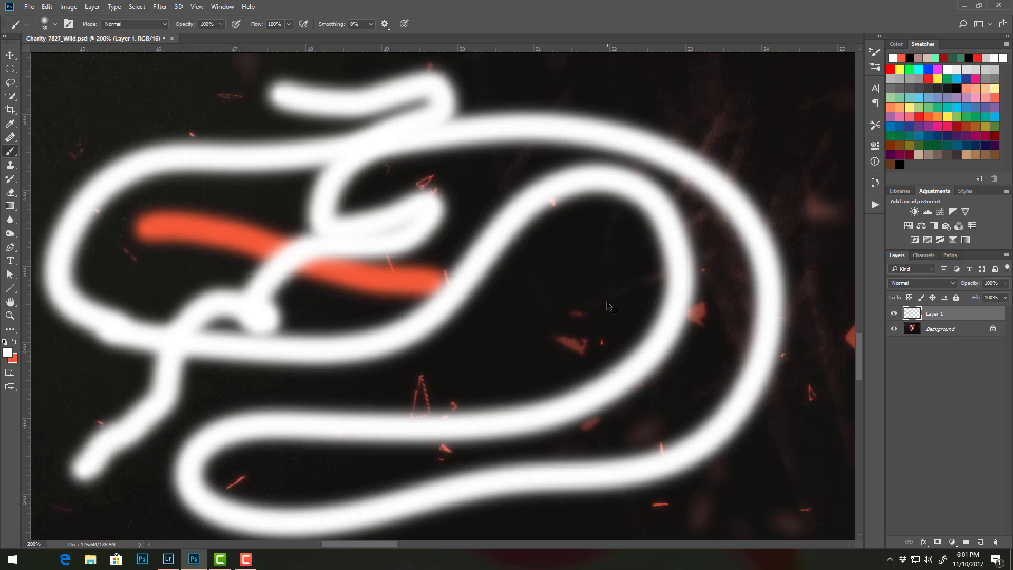
Zoom out, set smoothing back to 100%, then paint and undo a large white test loop
{"action": "key", "text": "ctrl+minus"}
{"action": "key", "text": "ctrl+minus"}
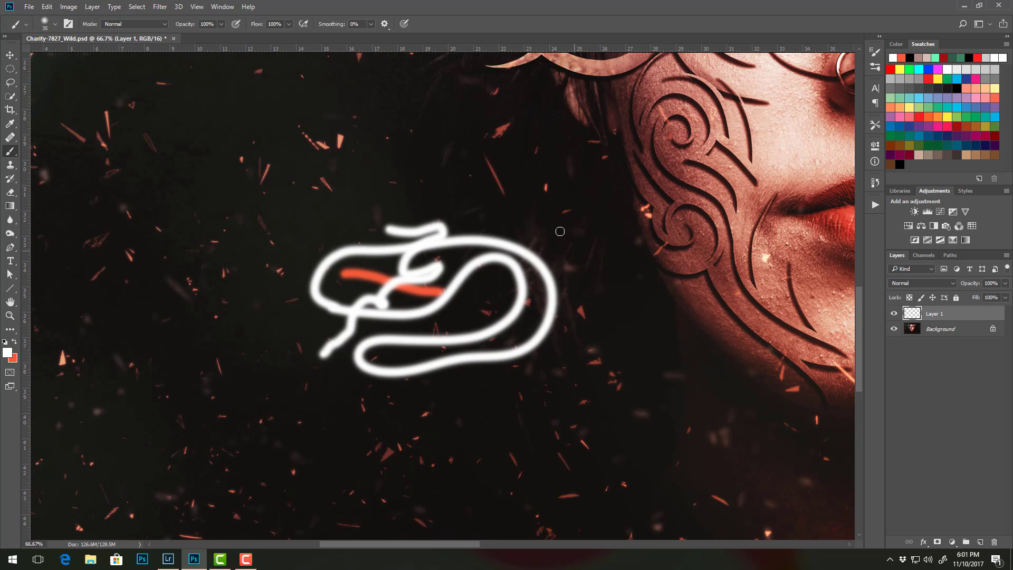
{"action": "mouse_move", "coordinate": [389, 154]}
{"action": "left_mouse_down"}
{"action": "mouse_move", "coordinate": [584, 215]}
{"action": "mouse_move", "coordinate": [538, 204]}
{"action": "left_mouse_up"}
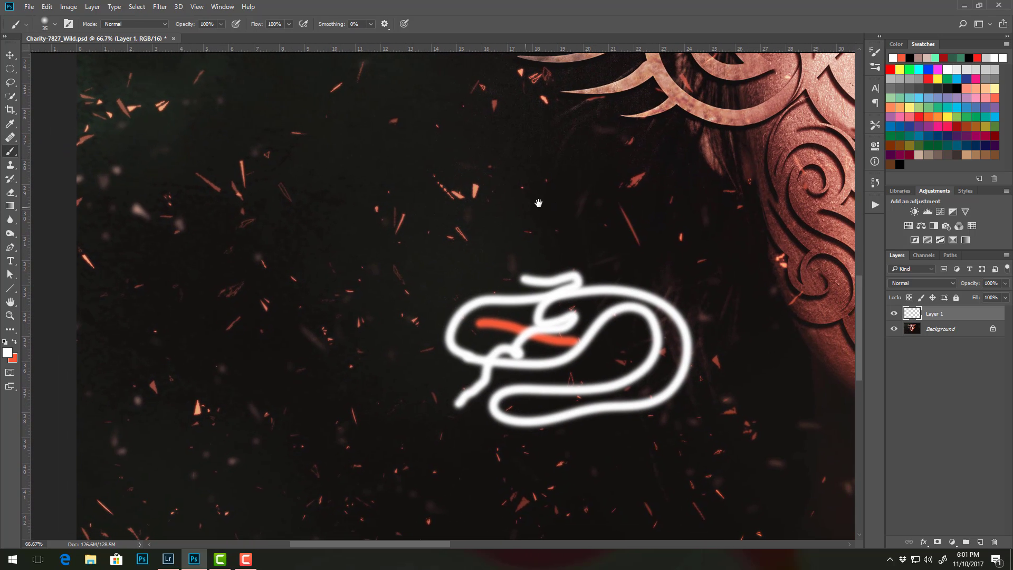
{"action": "left_click", "coordinate": [371, 25]}
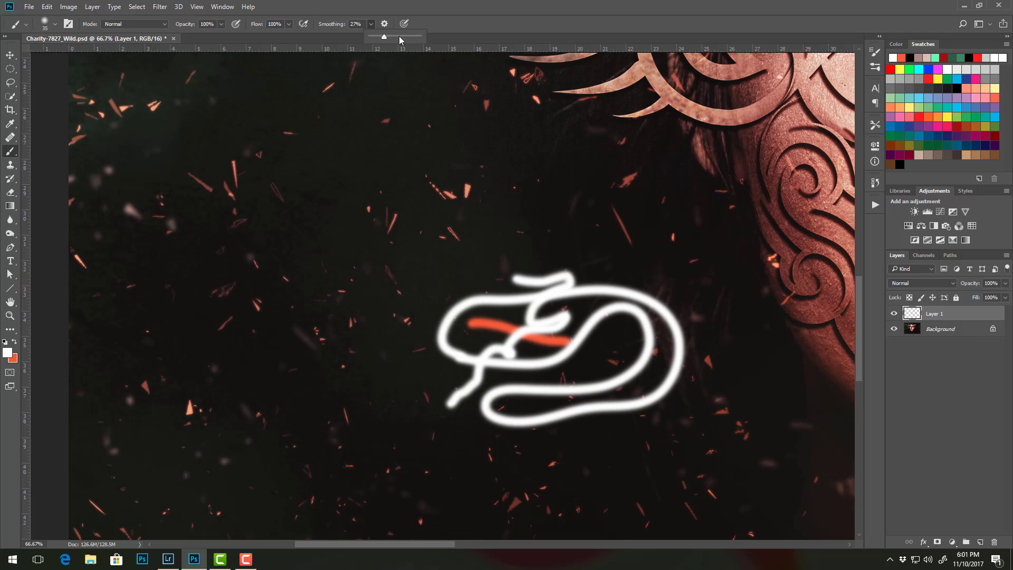
{"action": "mouse_move", "coordinate": [335, 86]}
{"action": "left_mouse_down"}
{"action": "mouse_move", "coordinate": [166, 149]}
{"action": "mouse_move", "coordinate": [270, 197]}
{"action": "mouse_move", "coordinate": [468, 131]}
{"action": "mouse_move", "coordinate": [333, 292]}
{"action": "mouse_move", "coordinate": [112, 267]}
{"action": "mouse_move", "coordinate": [199, 409]}
{"action": "mouse_move", "coordinate": [458, 278]}
{"action": "mouse_move", "coordinate": [694, 346]}
{"action": "mouse_move", "coordinate": [272, 396]}
{"action": "mouse_move", "coordinate": [158, 515]}
{"action": "mouse_move", "coordinate": [656, 412]}
{"action": "mouse_move", "coordinate": [820, 495]}
{"action": "mouse_move", "coordinate": [380, 407]}
{"action": "mouse_move", "coordinate": [285, 419]}
{"action": "left_mouse_up"}
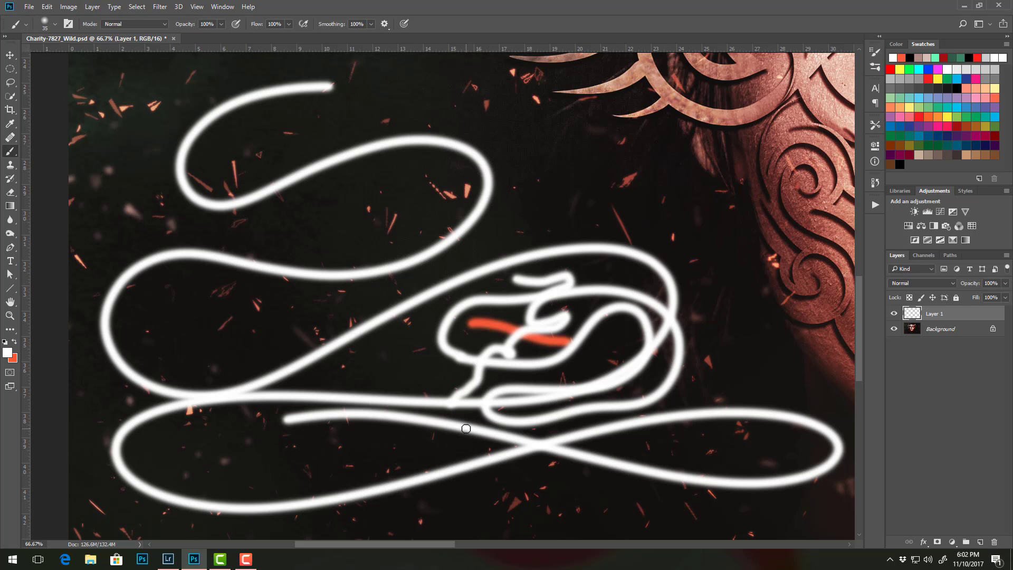
{"action": "key", "text": "ctrl+z"}
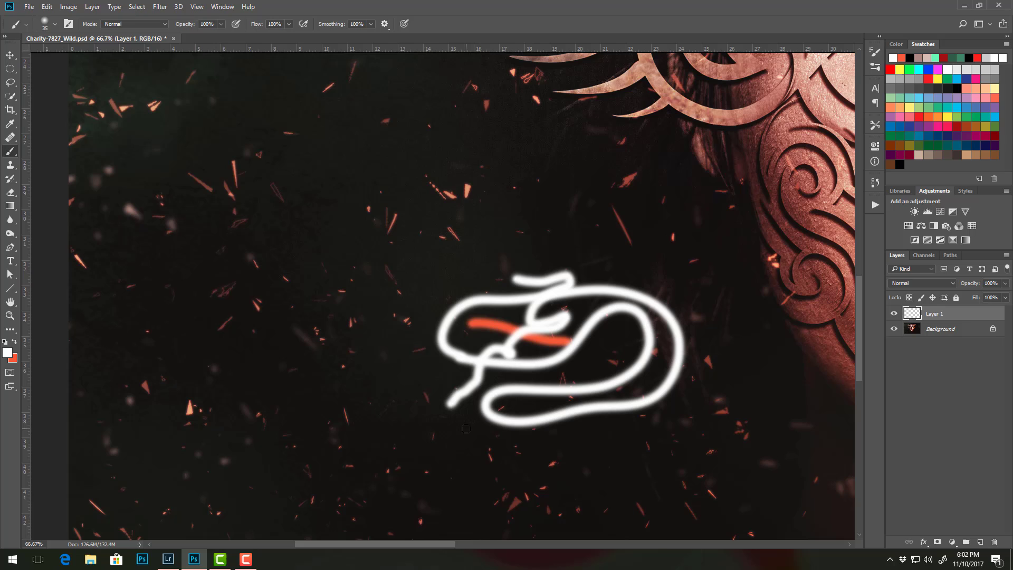
Enable Pulled String Mode and paint an angular, triangle-like white stroke left of the scribble
{"action": "left_click", "coordinate": [386, 24]}
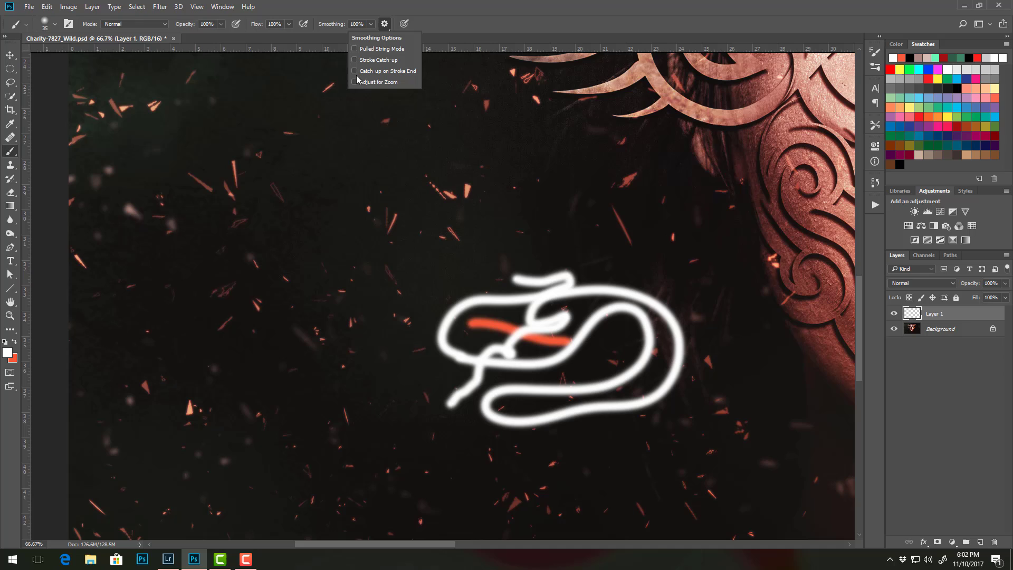
{"action": "left_click", "coordinate": [356, 50]}
{"action": "mouse_move", "coordinate": [188, 160]}
{"action": "left_mouse_down"}
{"action": "mouse_move", "coordinate": [265, 167]}
{"action": "mouse_move", "coordinate": [222, 217]}
{"action": "mouse_move", "coordinate": [167, 210]}
{"action": "mouse_move", "coordinate": [142, 167]}
{"action": "mouse_move", "coordinate": [171, 106]}
{"action": "mouse_move", "coordinate": [220, 113]}
{"action": "mouse_move", "coordinate": [233, 172]}
{"action": "mouse_move", "coordinate": [199, 198]}
{"action": "mouse_move", "coordinate": [170, 198]}
{"action": "mouse_move", "coordinate": [137, 169]}
{"action": "mouse_move", "coordinate": [161, 122]}
{"action": "mouse_move", "coordinate": [185, 114]}
{"action": "mouse_move", "coordinate": [245, 173]}
{"action": "mouse_move", "coordinate": [236, 194]}
{"action": "mouse_move", "coordinate": [124, 211]}
{"action": "mouse_move", "coordinate": [156, 135]}
{"action": "mouse_move", "coordinate": [228, 122]}
{"action": "mouse_move", "coordinate": [230, 205]}
{"action": "mouse_move", "coordinate": [163, 225]}
{"action": "mouse_move", "coordinate": [149, 131]}
{"action": "mouse_move", "coordinate": [174, 123]}
{"action": "mouse_move", "coordinate": [218, 154]}
{"action": "mouse_move", "coordinate": [270, 224]}
{"action": "mouse_move", "coordinate": [333, 247]}
{"action": "mouse_move", "coordinate": [418, 203]}
{"action": "mouse_move", "coordinate": [525, 91]}
{"action": "mouse_move", "coordinate": [319, 256]}
{"action": "mouse_move", "coordinate": [215, 362]}
{"action": "mouse_move", "coordinate": [140, 470]}
{"action": "mouse_move", "coordinate": [148, 532]}
{"action": "mouse_move", "coordinate": [161, 526]}
{"action": "mouse_move", "coordinate": [174, 287]}
{"action": "mouse_move", "coordinate": [153, 189]}
{"action": "mouse_move", "coordinate": [88, 72]}
{"action": "mouse_move", "coordinate": [132, 180]}
{"action": "mouse_move", "coordinate": [169, 222]}
{"action": "mouse_move", "coordinate": [249, 247]}
{"action": "mouse_move", "coordinate": [287, 211]}
{"action": "mouse_move", "coordinate": [293, 141]}
{"action": "mouse_move", "coordinate": [257, 103]}
{"action": "left_mouse_up"}
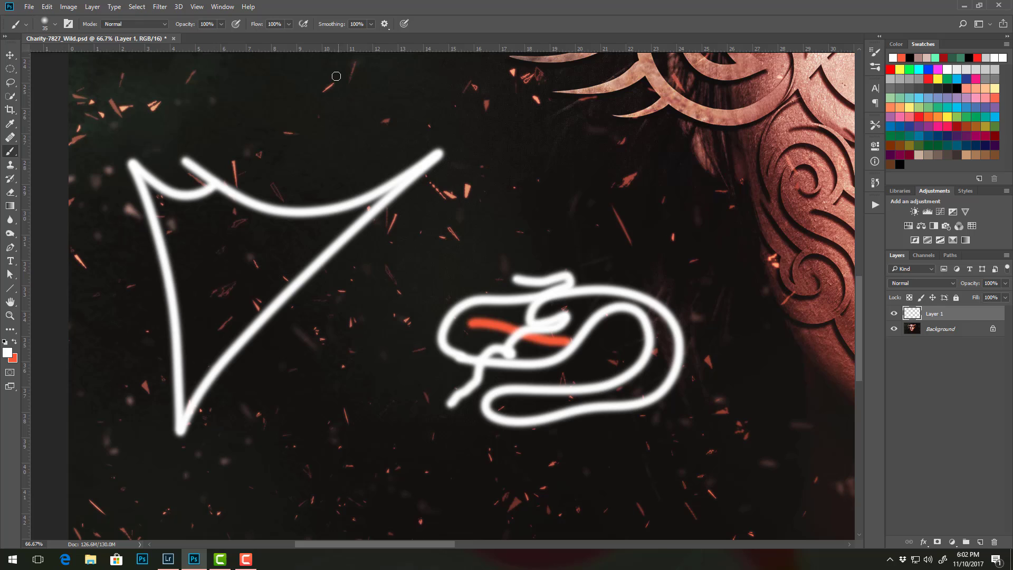
Check the smoothing options and brush presets, leaving them unchanged
{"action": "left_click", "coordinate": [386, 23]}
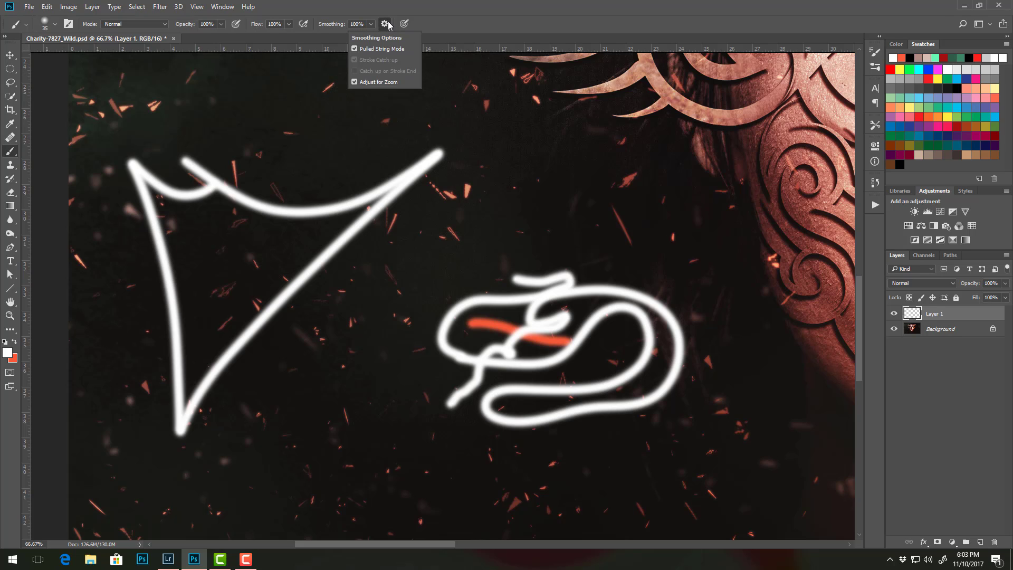
{"action": "left_click", "coordinate": [387, 24]}
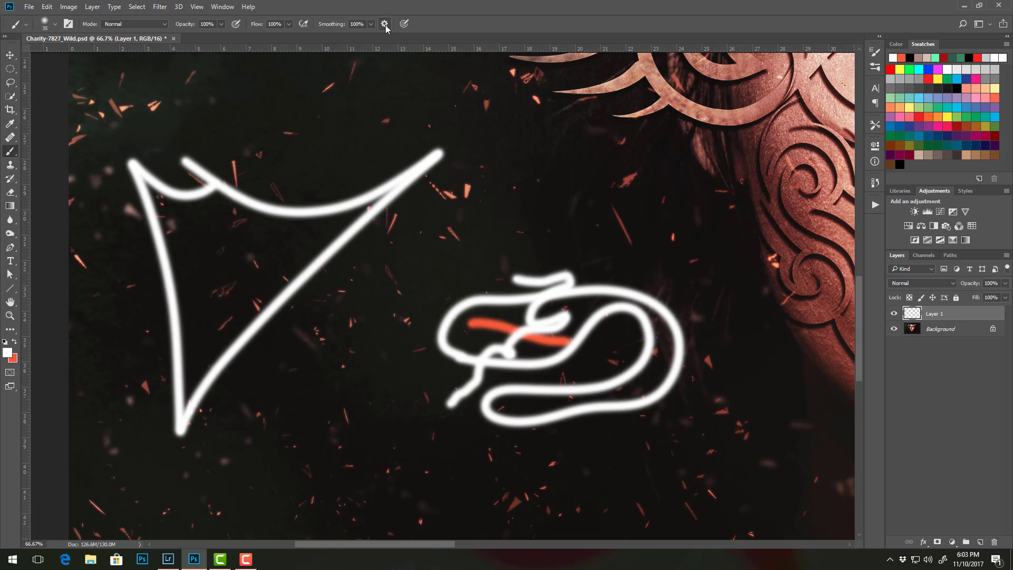
{"action": "left_click", "coordinate": [53, 24]}
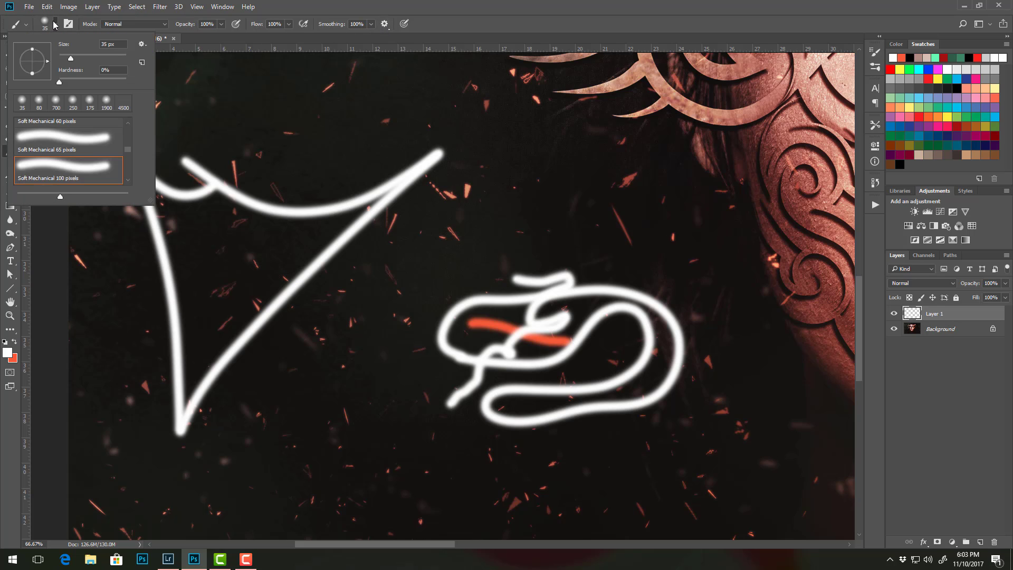
{"action": "left_click", "coordinate": [56, 23]}
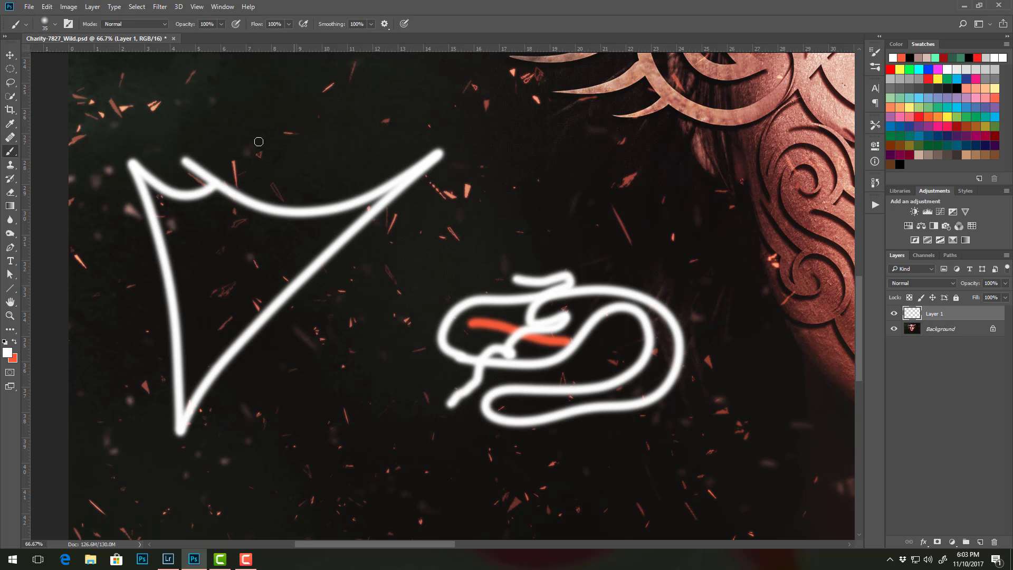
Paint and undo a zigzag pulled-string stroke, then delete Layer 1 with all test strokes
{"action": "mouse_move", "coordinate": [286, 152]}
{"action": "left_mouse_down"}
{"action": "mouse_move", "coordinate": [282, 179]}
{"action": "mouse_move", "coordinate": [289, 130]}
{"action": "mouse_move", "coordinate": [246, 113]}
{"action": "mouse_move", "coordinate": [306, 196]}
{"action": "mouse_move", "coordinate": [300, 152]}
{"action": "left_mouse_up"}
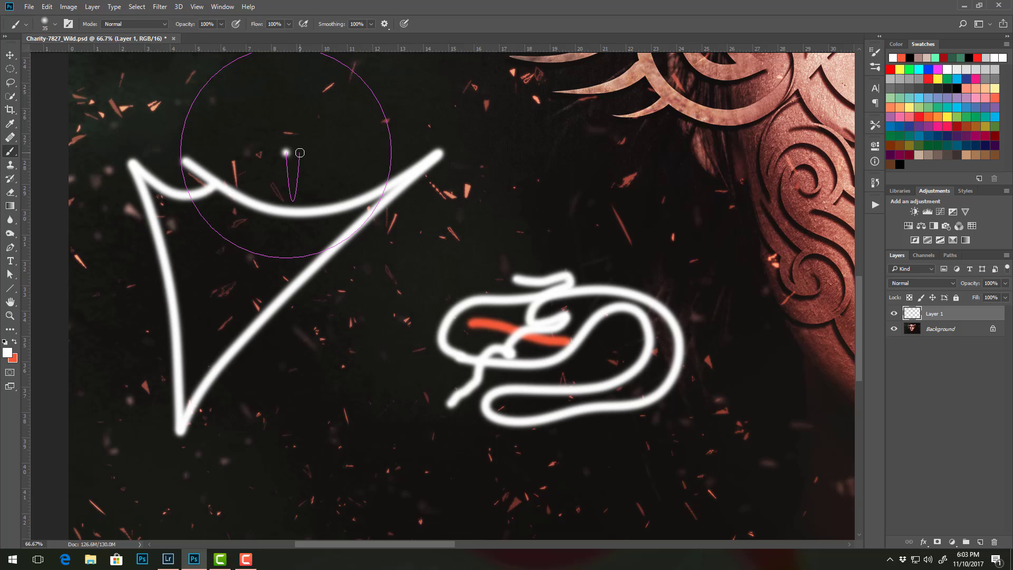
{"action": "mouse_move", "coordinate": [299, 152]}
{"action": "left_mouse_down"}
{"action": "mouse_move", "coordinate": [266, 205]}
{"action": "mouse_move", "coordinate": [285, 337]}
{"action": "mouse_move", "coordinate": [331, 436]}
{"action": "mouse_move", "coordinate": [295, 232]}
{"action": "mouse_move", "coordinate": [367, 93]}
{"action": "mouse_move", "coordinate": [357, 245]}
{"action": "mouse_move", "coordinate": [395, 508]}
{"action": "mouse_move", "coordinate": [412, 247]}
{"action": "mouse_move", "coordinate": [474, 139]}
{"action": "left_mouse_up"}
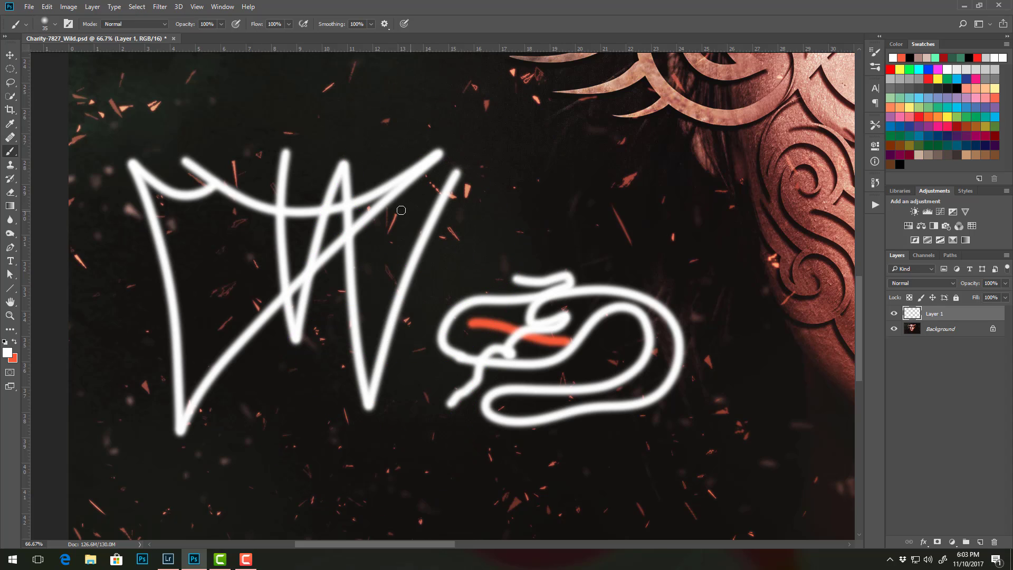
{"action": "key", "text": "ctrl+z"}
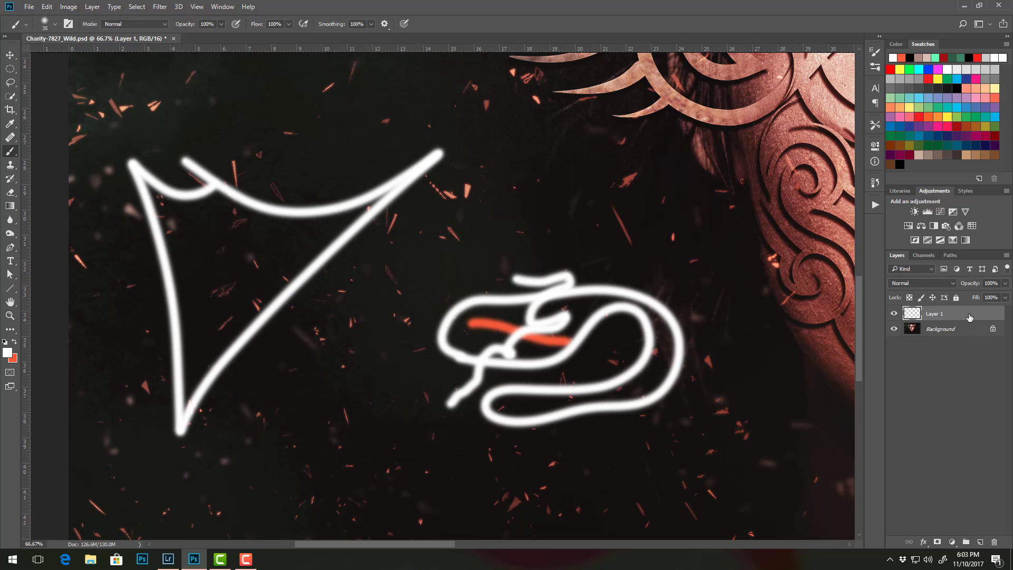
{"action": "left_click_drag", "start_coordinate": [966, 315], "coordinate": [994, 542]}
Add a new empty layer and turn off Pulled String Mode in the smoothing options
{"action": "left_click", "coordinate": [981, 542]}
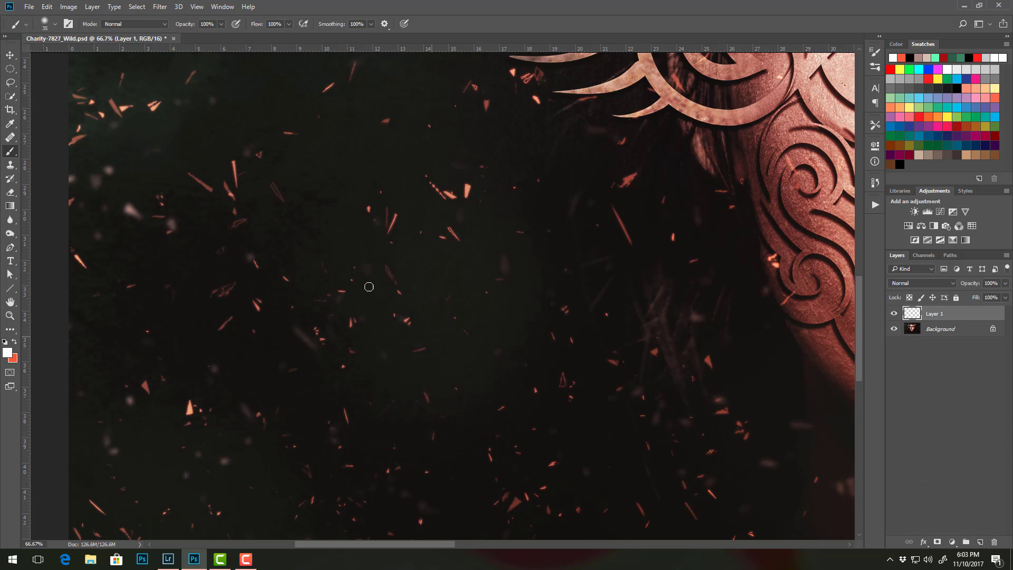
{"action": "left_click", "coordinate": [387, 25]}
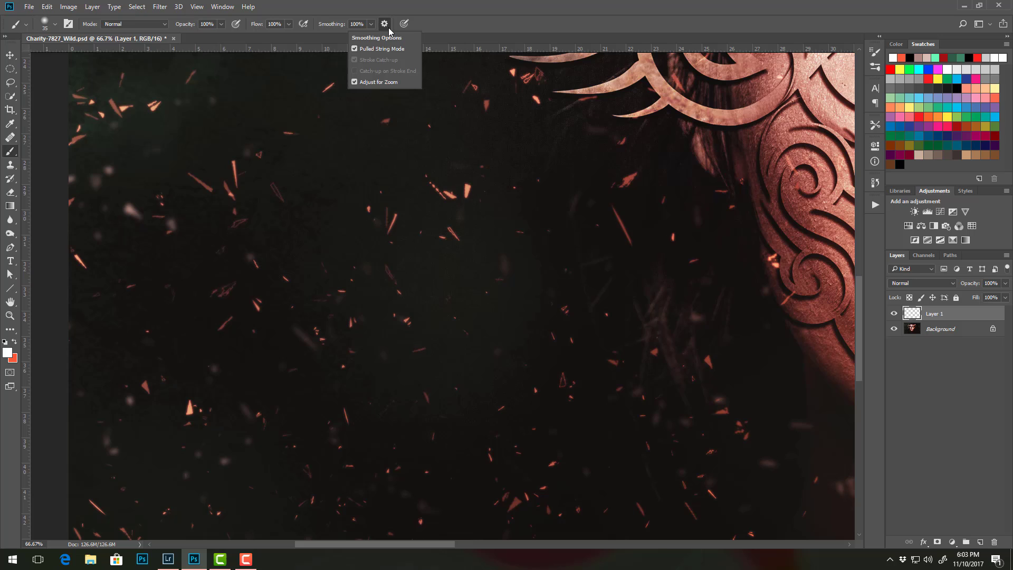
{"action": "left_click", "coordinate": [357, 50]}
Paint three smoothed white strokes forming a flowing swirl on the new layer
{"action": "mouse_move", "coordinate": [159, 155]}
{"action": "left_mouse_down"}
{"action": "mouse_move", "coordinate": [328, 246]}
{"action": "mouse_move", "coordinate": [312, 256]}
{"action": "left_mouse_up"}
{"action": "mouse_move", "coordinate": [139, 213]}
{"action": "left_mouse_down"}
{"action": "mouse_move", "coordinate": [227, 257]}
{"action": "mouse_move", "coordinate": [322, 272]}
{"action": "left_mouse_up"}
{"action": "mouse_move", "coordinate": [236, 130]}
{"action": "left_mouse_down"}
{"action": "mouse_move", "coordinate": [323, 180]}
{"action": "mouse_move", "coordinate": [341, 256]}
{"action": "mouse_move", "coordinate": [301, 348]}
{"action": "mouse_move", "coordinate": [187, 403]}
{"action": "mouse_move", "coordinate": [221, 477]}
{"action": "mouse_move", "coordinate": [514, 392]}
{"action": "mouse_move", "coordinate": [705, 258]}
{"action": "mouse_move", "coordinate": [486, 219]}
{"action": "mouse_move", "coordinate": [426, 285]}
{"action": "mouse_move", "coordinate": [484, 263]}
{"action": "mouse_move", "coordinate": [609, 274]}
{"action": "mouse_move", "coordinate": [515, 353]}
{"action": "mouse_move", "coordinate": [407, 345]}
{"action": "mouse_move", "coordinate": [503, 292]}
{"action": "mouse_move", "coordinate": [399, 322]}
{"action": "mouse_move", "coordinate": [324, 420]}
{"action": "mouse_move", "coordinate": [369, 284]}
{"action": "mouse_move", "coordinate": [403, 110]}
{"action": "mouse_move", "coordinate": [315, 71]}
{"action": "mouse_move", "coordinate": [335, 74]}
{"action": "mouse_move", "coordinate": [363, 106]}
{"action": "mouse_move", "coordinate": [357, 158]}
{"action": "mouse_move", "coordinate": [276, 100]}
{"action": "mouse_move", "coordinate": [205, 88]}
{"action": "mouse_move", "coordinate": [242, 109]}
{"action": "mouse_move", "coordinate": [246, 140]}
{"action": "mouse_move", "coordinate": [257, 134]}
{"action": "left_mouse_up"}
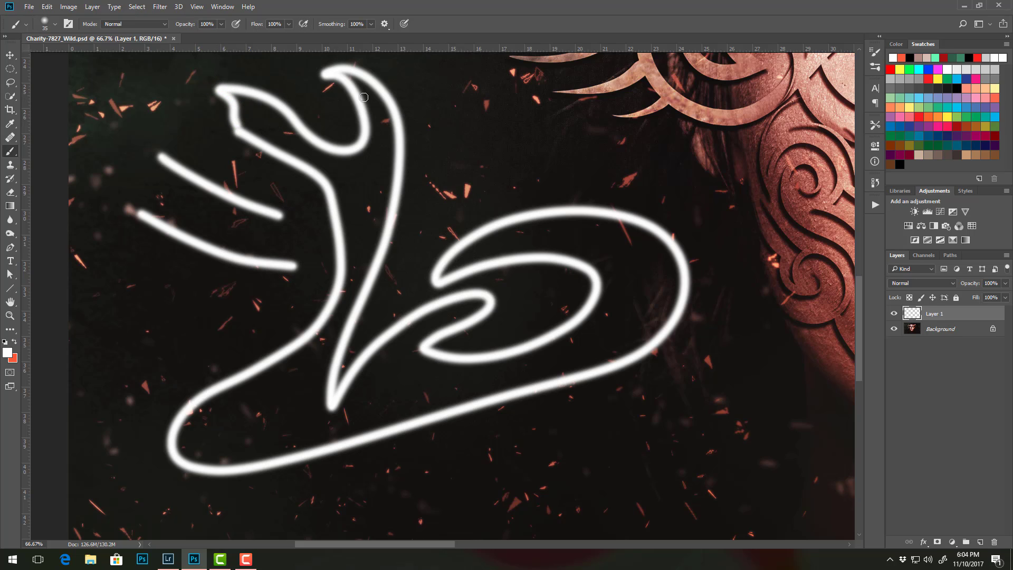
Undo the long curling stroke and enable Catch-up on Stroke End for smoothing
{"action": "key", "text": "ctrl+z"}
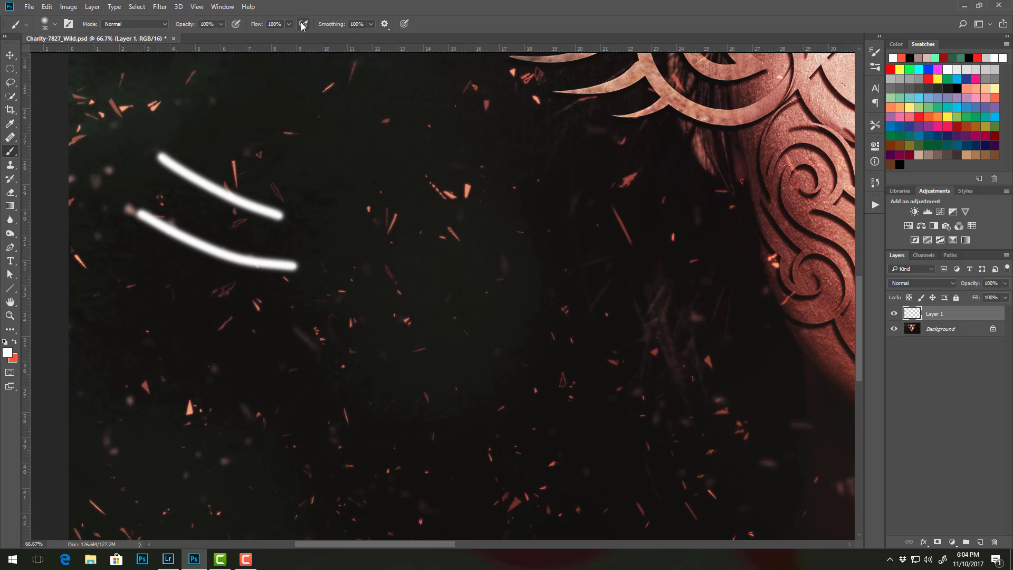
{"action": "left_click", "coordinate": [384, 23]}
{"action": "left_click", "coordinate": [383, 72]}
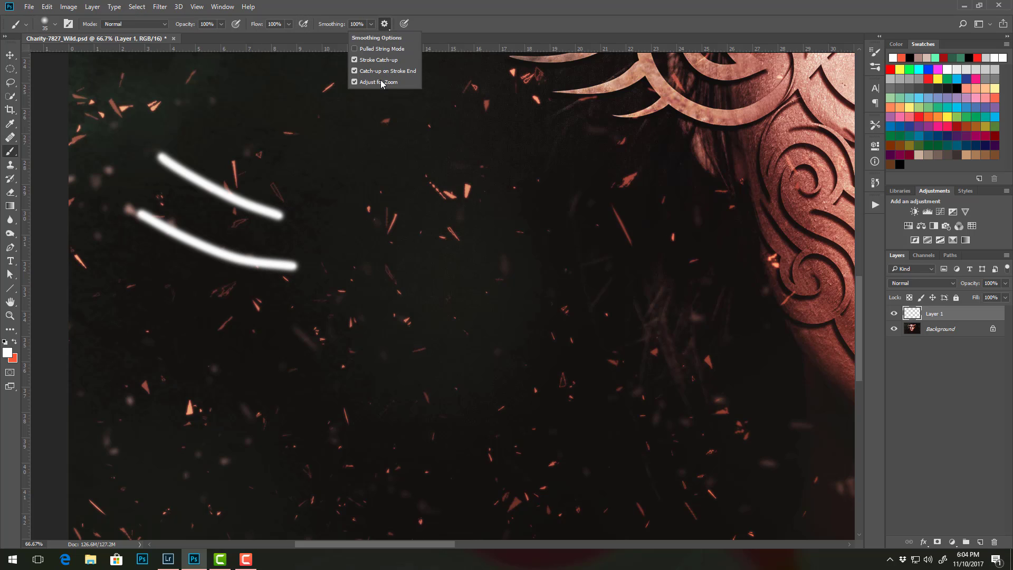
Paint six white test curves: a hooked left stroke, base sweep, diagonal, top curve, spiral and right arc
{"action": "mouse_move", "coordinate": [214, 123]}
{"action": "left_mouse_down"}
{"action": "mouse_move", "coordinate": [436, 258]}
{"action": "mouse_move", "coordinate": [461, 302]}
{"action": "mouse_move", "coordinate": [426, 362]}
{"action": "mouse_move", "coordinate": [326, 377]}
{"action": "mouse_move", "coordinate": [236, 371]}
{"action": "left_mouse_up"}
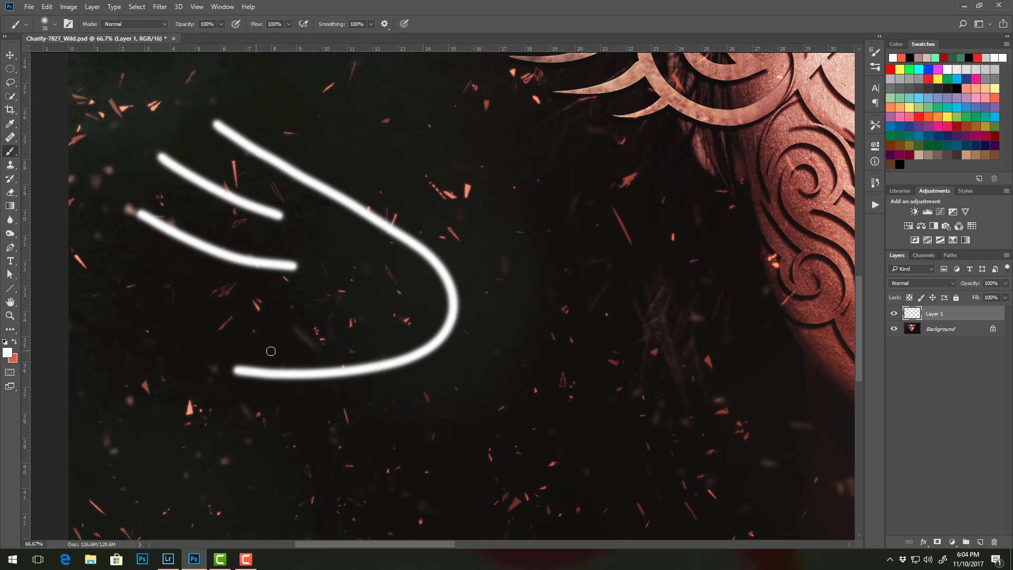
{"action": "mouse_move", "coordinate": [194, 405]}
{"action": "left_mouse_down"}
{"action": "mouse_move", "coordinate": [387, 419]}
{"action": "mouse_move", "coordinate": [538, 376]}
{"action": "mouse_move", "coordinate": [588, 327]}
{"action": "left_mouse_up"}
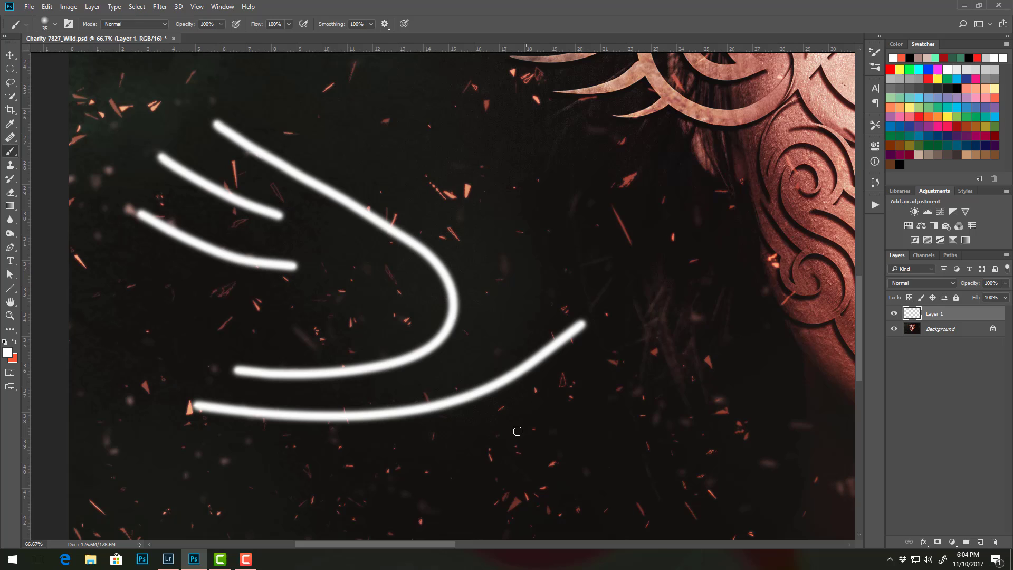
{"action": "mouse_move", "coordinate": [502, 460]}
{"action": "left_mouse_down"}
{"action": "mouse_move", "coordinate": [580, 383]}
{"action": "mouse_move", "coordinate": [629, 294]}
{"action": "left_mouse_up"}
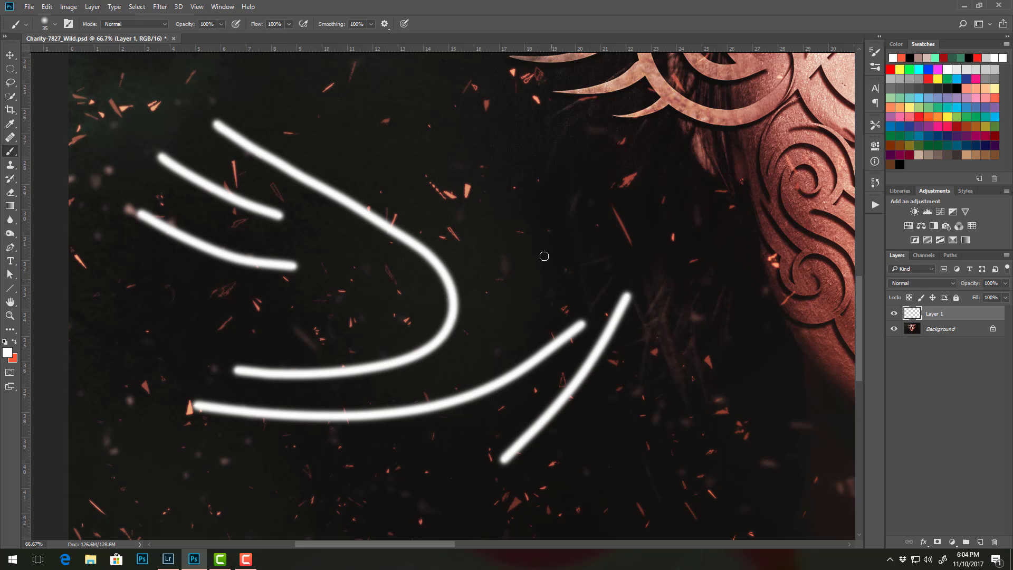
{"action": "mouse_move", "coordinate": [297, 92]}
{"action": "left_mouse_down"}
{"action": "mouse_move", "coordinate": [333, 114]}
{"action": "mouse_move", "coordinate": [559, 177]}
{"action": "mouse_move", "coordinate": [610, 204]}
{"action": "left_mouse_up"}
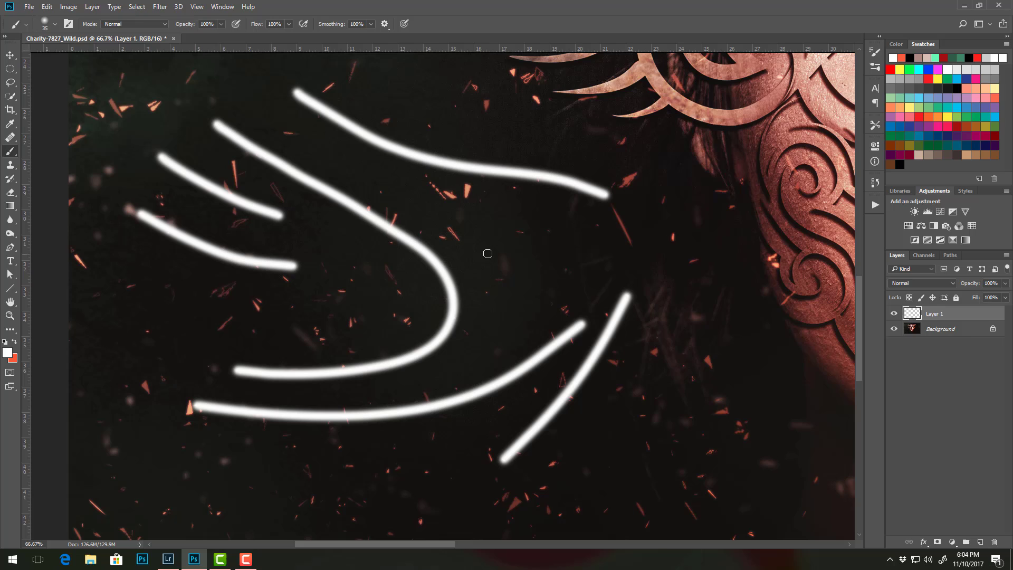
{"action": "mouse_move", "coordinate": [519, 208]}
{"action": "left_mouse_down"}
{"action": "mouse_move", "coordinate": [513, 318]}
{"action": "mouse_move", "coordinate": [573, 313]}
{"action": "mouse_move", "coordinate": [585, 238]}
{"action": "mouse_move", "coordinate": [532, 235]}
{"action": "mouse_move", "coordinate": [540, 281]}
{"action": "left_mouse_up"}
{"action": "mouse_move", "coordinate": [647, 240]}
{"action": "left_mouse_down"}
{"action": "mouse_move", "coordinate": [679, 292]}
{"action": "mouse_move", "coordinate": [685, 329]}
{"action": "mouse_move", "coordinate": [590, 430]}
{"action": "mouse_move", "coordinate": [522, 471]}
{"action": "mouse_move", "coordinate": [138, 466]}
{"action": "left_mouse_up"}
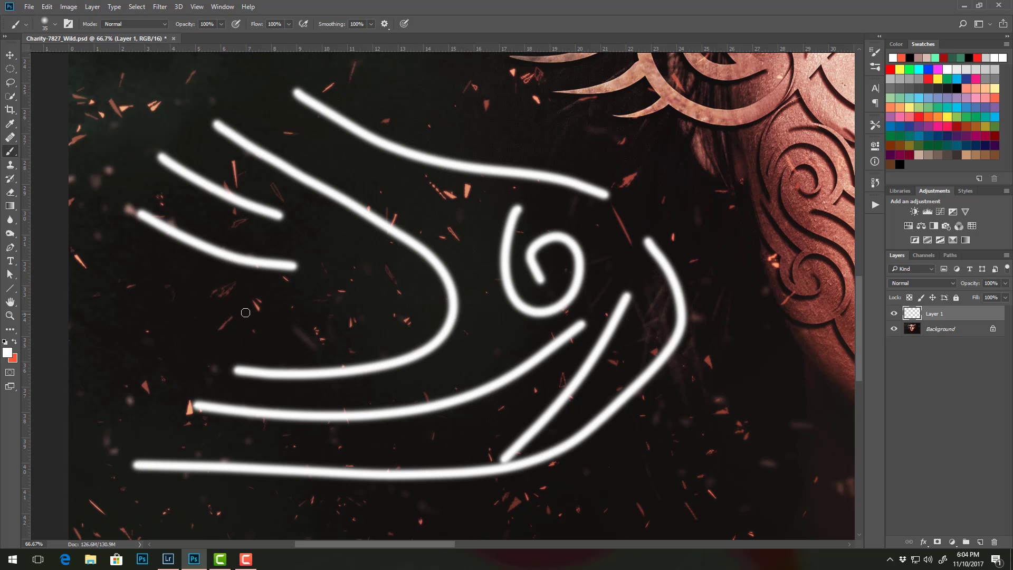
Undo the last stroke, delete the scribbled layer and accidental Group 1, and create a fresh Layer 1
{"action": "key", "text": "ctrl+z"}
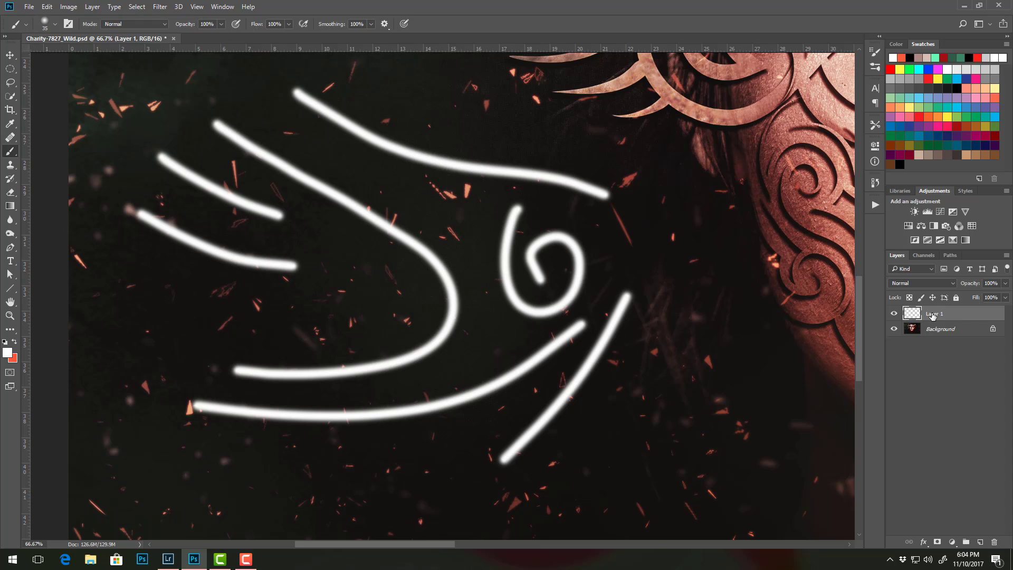
{"action": "mouse_move", "coordinate": [950, 313]}
{"action": "left_mouse_down"}
{"action": "mouse_move", "coordinate": [964, 390]}
{"action": "mouse_move", "coordinate": [961, 527]}
{"action": "mouse_move", "coordinate": [994, 542]}
{"action": "left_mouse_up"}
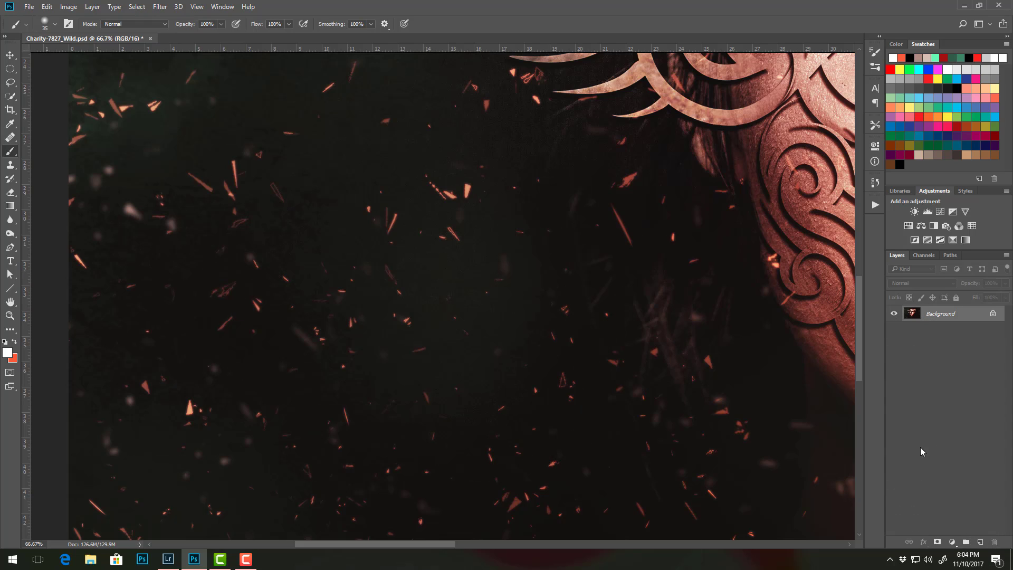
{"action": "left_click", "coordinate": [966, 542]}
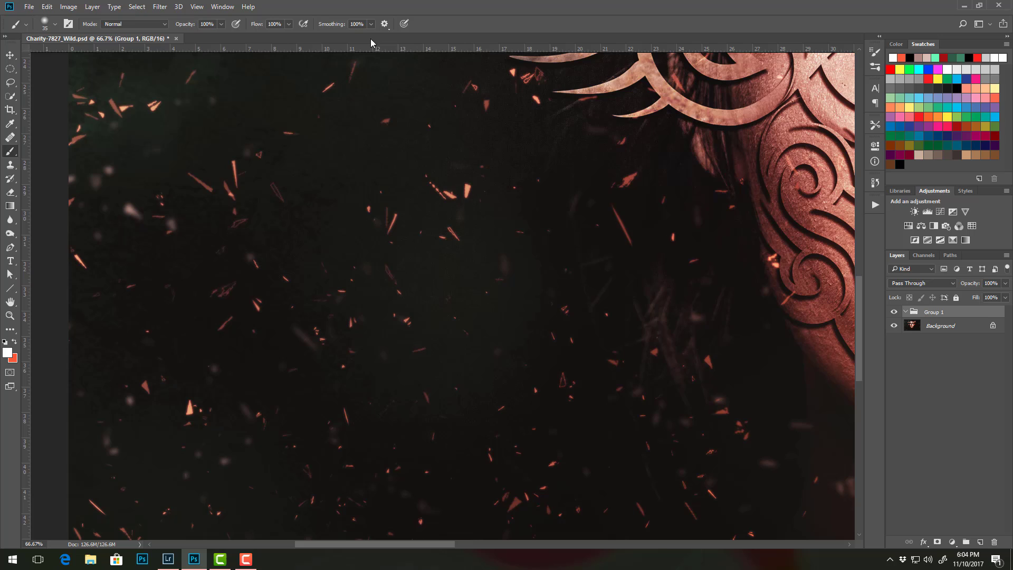
{"action": "left_click_drag", "start_coordinate": [963, 317], "coordinate": [994, 542]}
{"action": "left_click", "coordinate": [980, 542]}
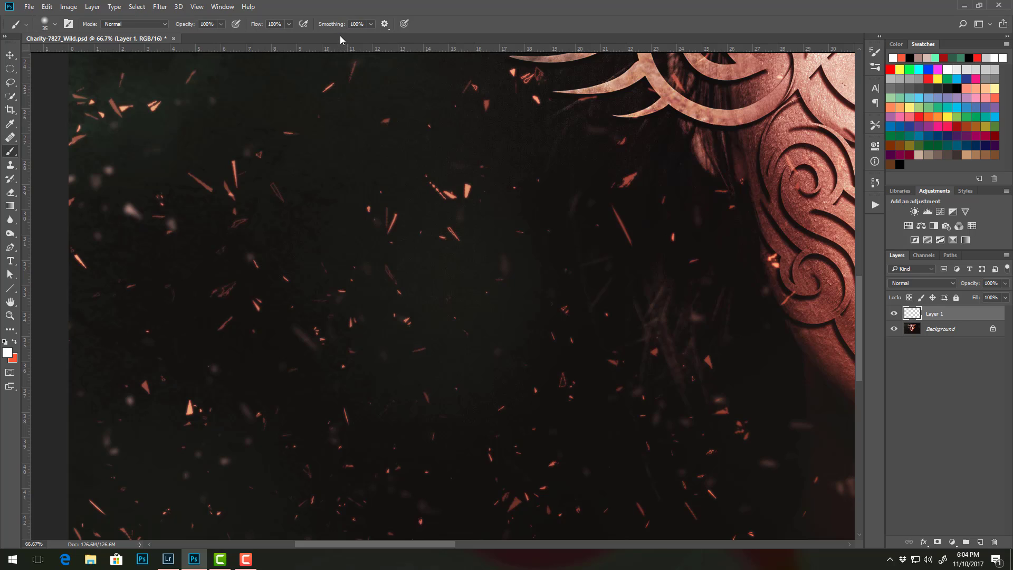
Turn off Stroke Catch-up and paint a double-looped smoothed white test stroke
{"action": "left_click", "coordinate": [372, 24]}
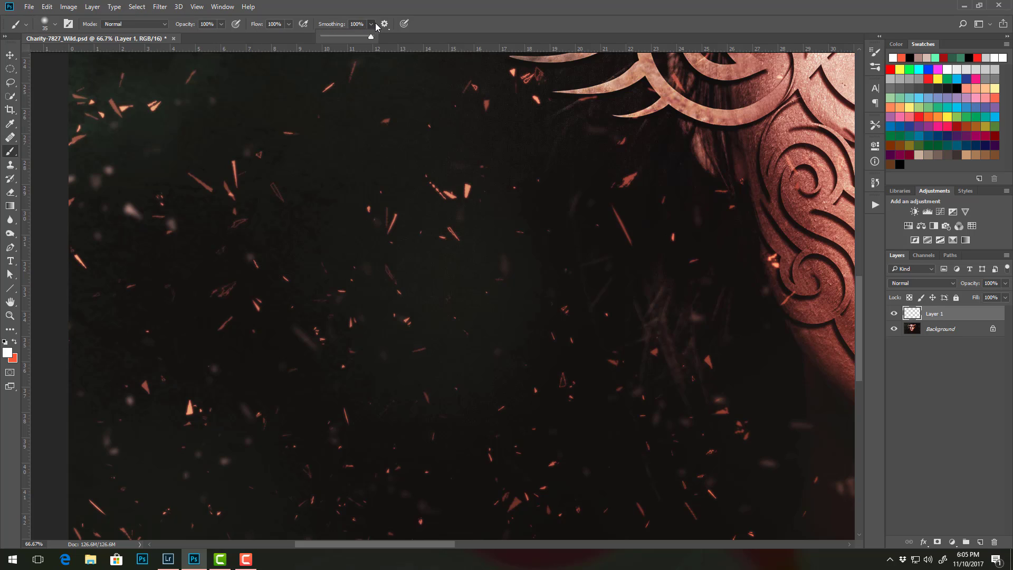
{"action": "left_click", "coordinate": [385, 24]}
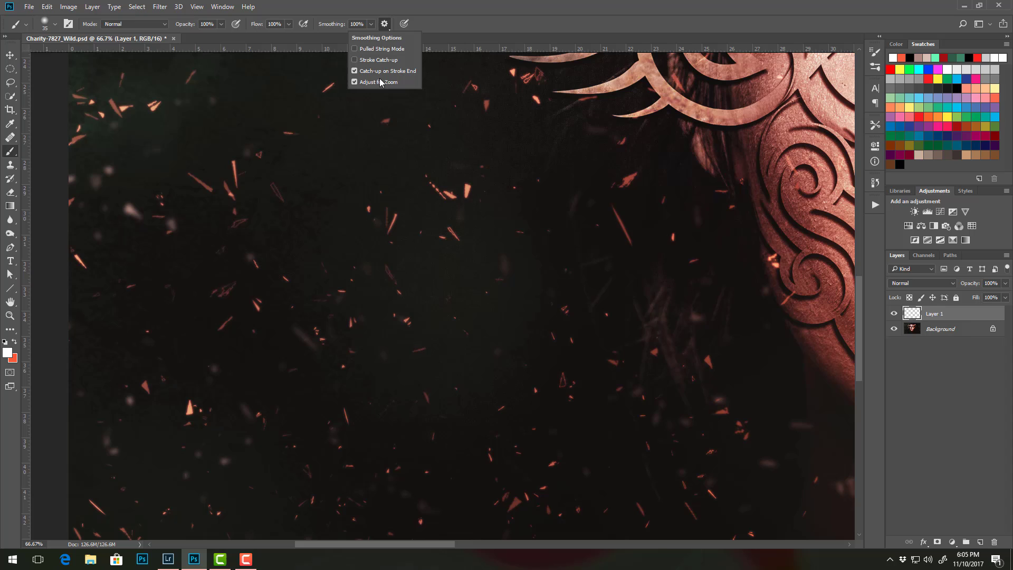
{"action": "left_click", "coordinate": [355, 70]}
{"action": "mouse_move", "coordinate": [216, 234]}
{"action": "left_mouse_down"}
{"action": "mouse_move", "coordinate": [422, 221]}
{"action": "mouse_move", "coordinate": [537, 248]}
{"action": "mouse_move", "coordinate": [562, 286]}
{"action": "mouse_move", "coordinate": [496, 356]}
{"action": "mouse_move", "coordinate": [297, 370]}
{"action": "mouse_move", "coordinate": [139, 325]}
{"action": "mouse_move", "coordinate": [137, 218]}
{"action": "mouse_move", "coordinate": [244, 170]}
{"action": "mouse_move", "coordinate": [393, 170]}
{"action": "mouse_move", "coordinate": [600, 210]}
{"action": "mouse_move", "coordinate": [658, 310]}
{"action": "mouse_move", "coordinate": [521, 426]}
{"action": "mouse_move", "coordinate": [340, 437]}
{"action": "left_mouse_up"}
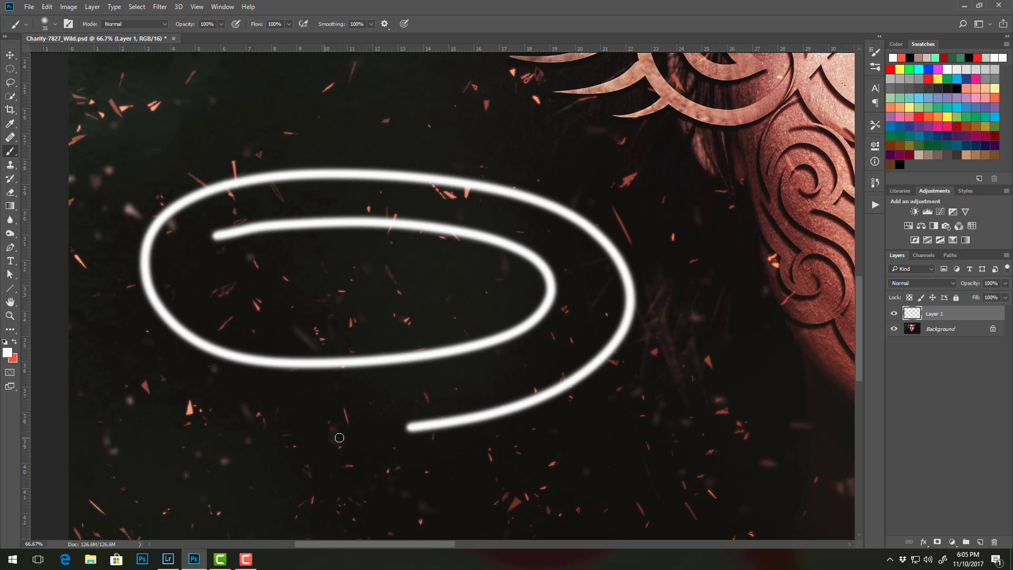
Paint long white loops across the face and background, including a chin sweep ending in a right loop
{"action": "scroll", "coordinate": [343, 464], "scroll_direction": "down", "scroll_amount": 6}
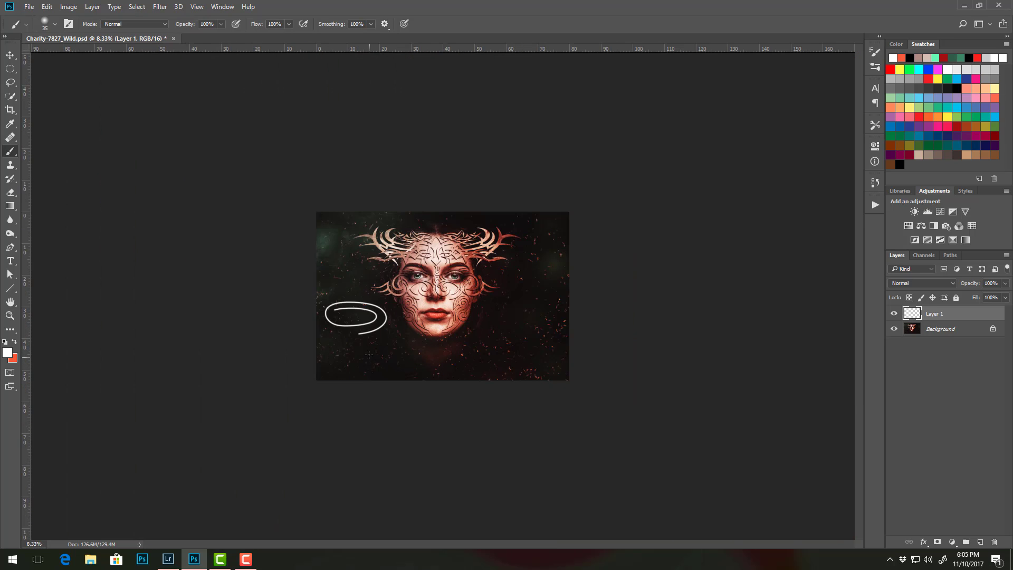
{"action": "mouse_move", "coordinate": [334, 349]}
{"action": "left_mouse_down"}
{"action": "mouse_move", "coordinate": [475, 352]}
{"action": "mouse_move", "coordinate": [520, 306]}
{"action": "mouse_move", "coordinate": [493, 300]}
{"action": "mouse_move", "coordinate": [546, 330]}
{"action": "mouse_move", "coordinate": [527, 253]}
{"action": "mouse_move", "coordinate": [380, 291]}
{"action": "mouse_move", "coordinate": [373, 331]}
{"action": "left_mouse_up"}
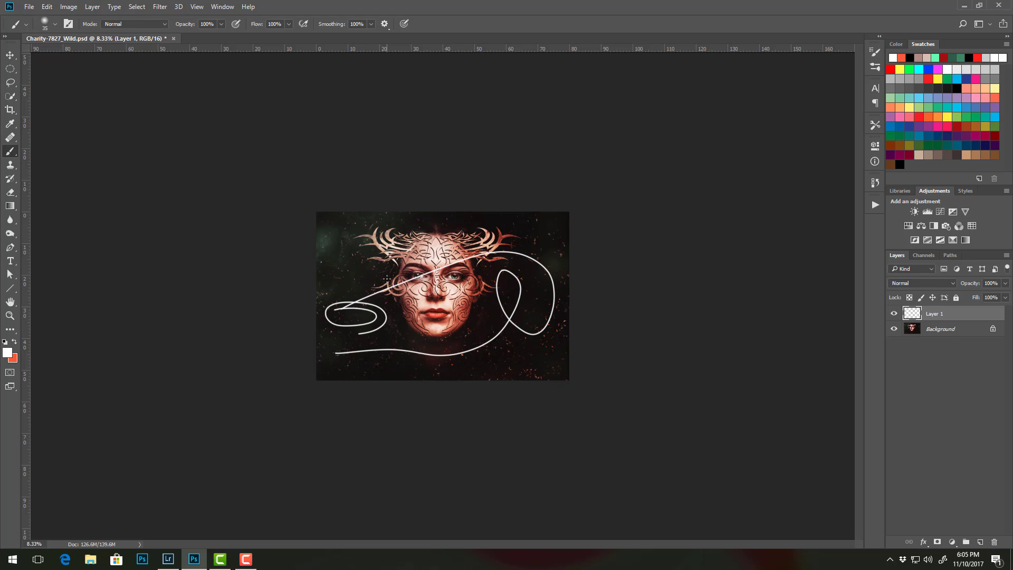
{"action": "mouse_move", "coordinate": [362, 267]}
{"action": "left_mouse_down"}
{"action": "mouse_move", "coordinate": [422, 309]}
{"action": "mouse_move", "coordinate": [362, 389]}
{"action": "mouse_move", "coordinate": [473, 343]}
{"action": "mouse_move", "coordinate": [535, 251]}
{"action": "mouse_move", "coordinate": [533, 319]}
{"action": "left_mouse_up"}
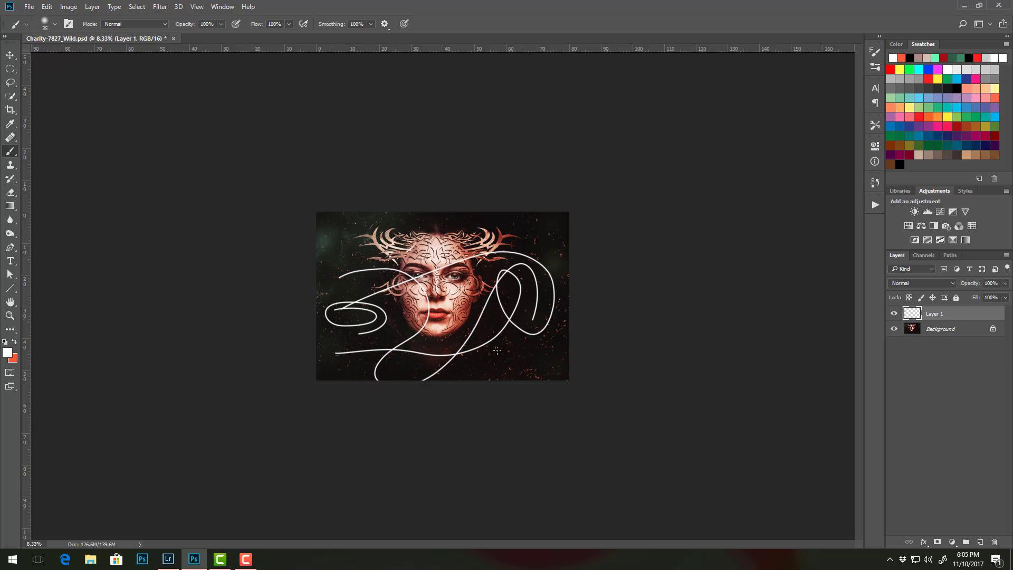
{"action": "key", "text": "ctrl+plus"}
{"action": "key", "text": "ctrl+plus"}
{"action": "key", "text": "ctrl+plus"}
{"action": "key", "text": "ctrl+plus"}
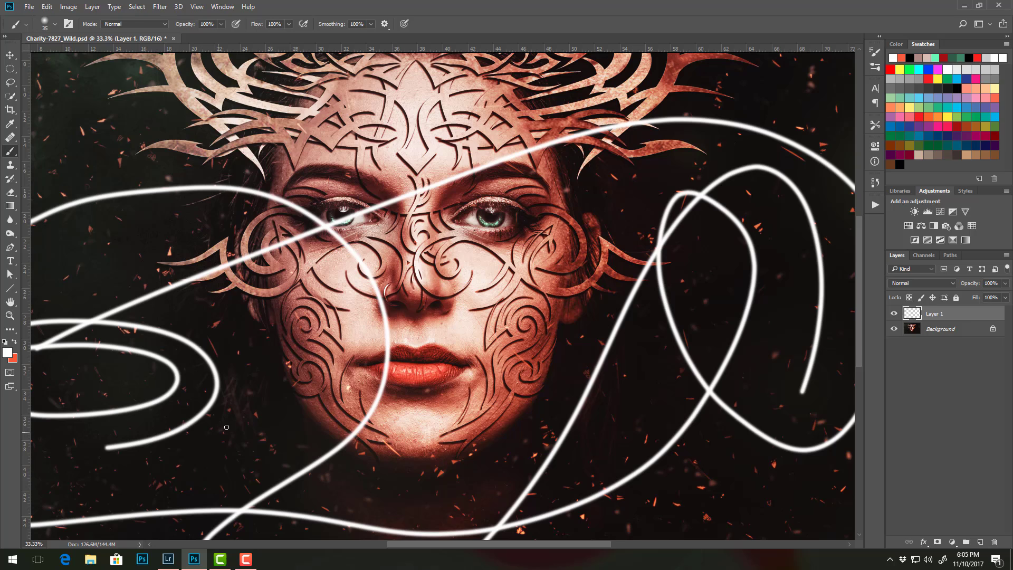
{"action": "mouse_move", "coordinate": [226, 427]}
{"action": "left_mouse_down"}
{"action": "mouse_move", "coordinate": [349, 481]}
{"action": "mouse_move", "coordinate": [472, 471]}
{"action": "mouse_move", "coordinate": [568, 396]}
{"action": "mouse_move", "coordinate": [624, 307]}
{"action": "mouse_move", "coordinate": [636, 203]}
{"action": "mouse_move", "coordinate": [699, 197]}
{"action": "mouse_move", "coordinate": [638, 350]}
{"action": "left_mouse_up"}
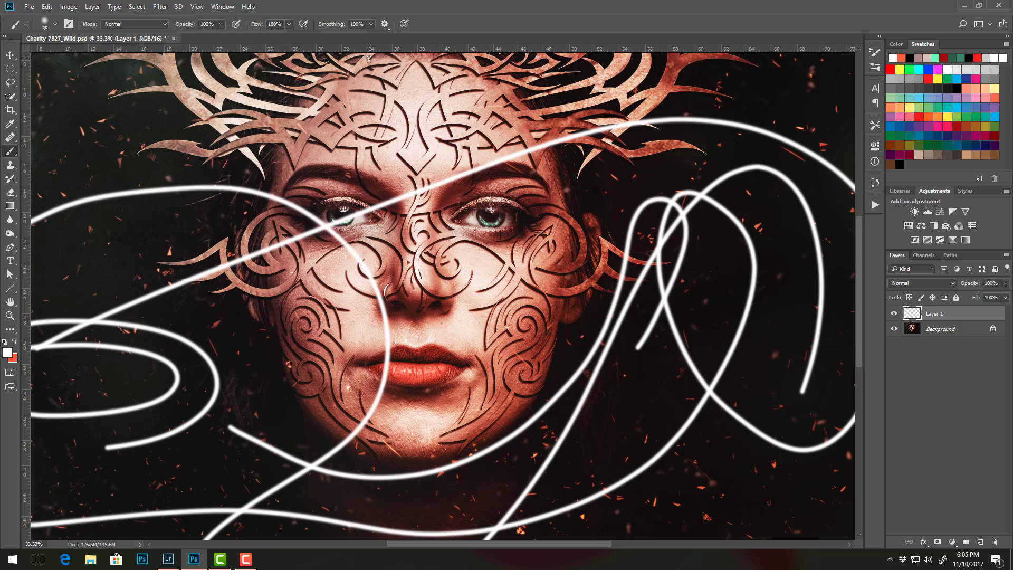
{"action": "key", "text": "ctrl+minus"}
{"action": "key", "text": "ctrl+minus"}
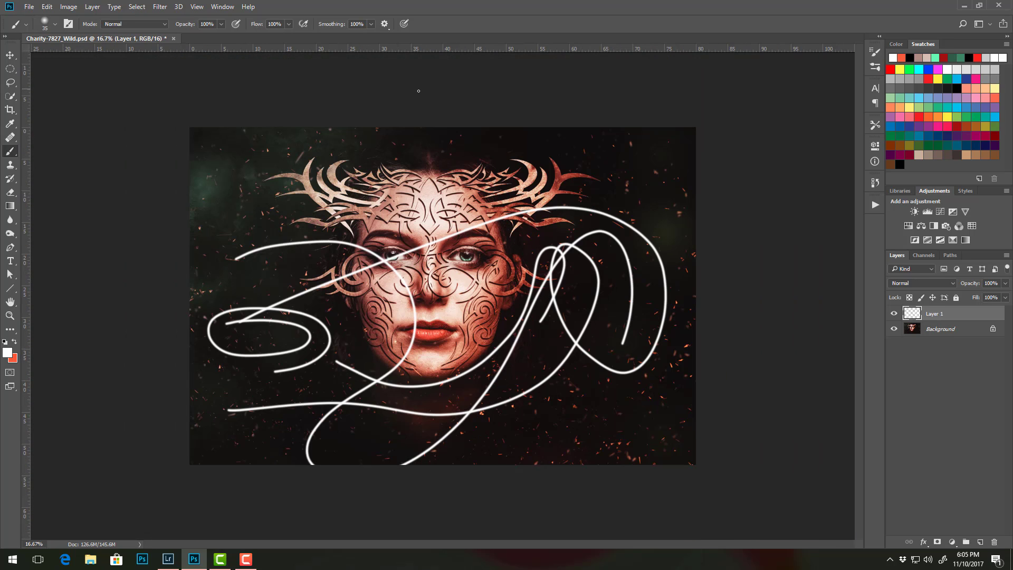
Delete the test-stroke Layer 1, add a fresh empty layer, and set brush smoothing to 0%
{"action": "left_click_drag", "start_coordinate": [977, 319], "coordinate": [994, 542]}
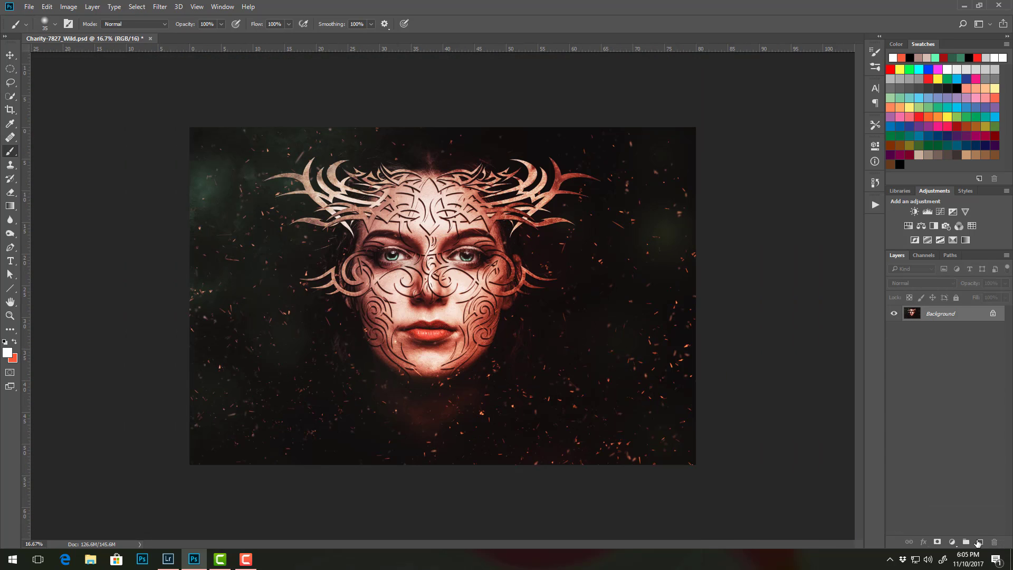
{"action": "left_click", "coordinate": [979, 539]}
{"action": "left_click", "coordinate": [371, 24]}
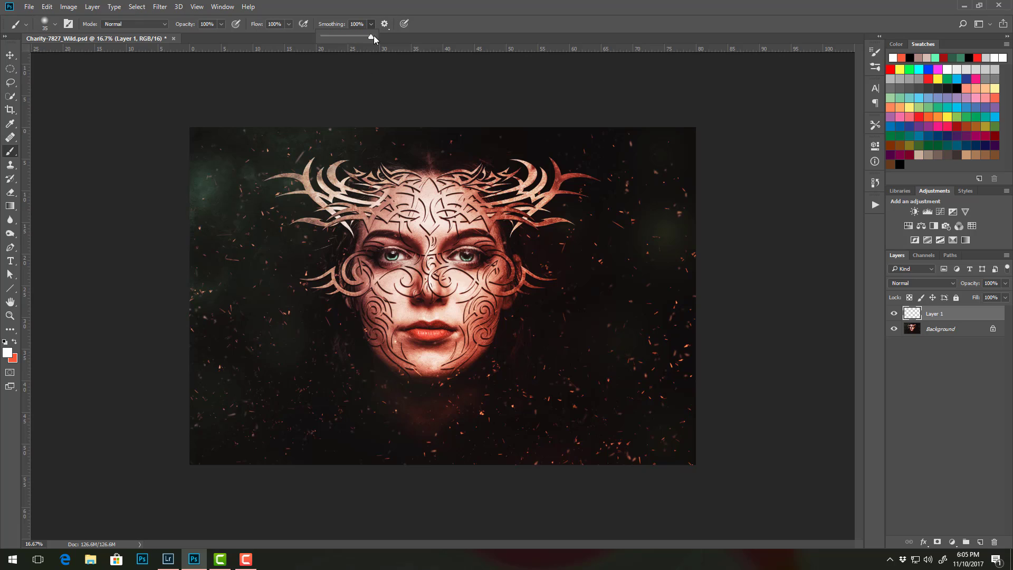
{"action": "left_click_drag", "start_coordinate": [373, 36], "coordinate": [282, 39]}
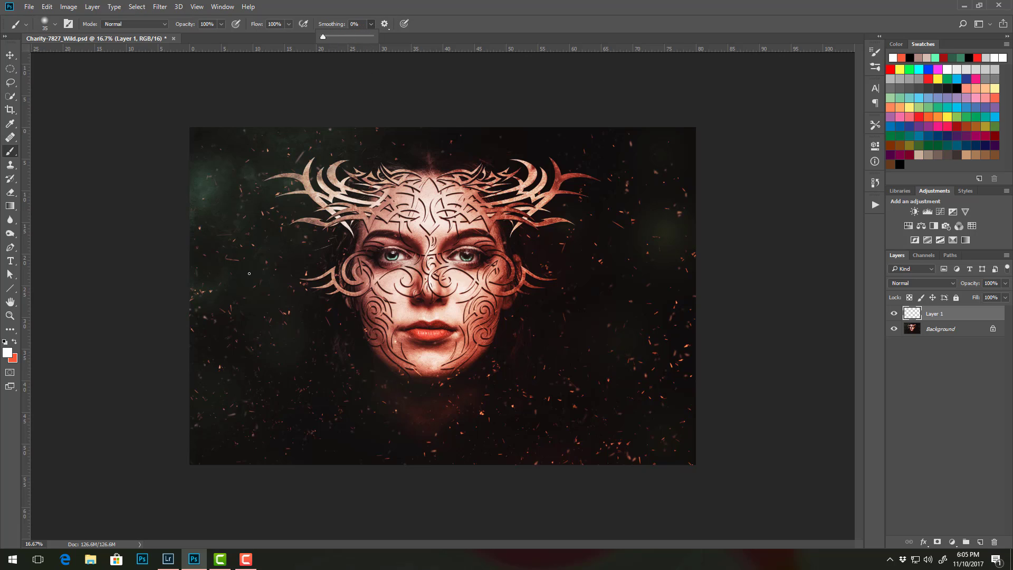